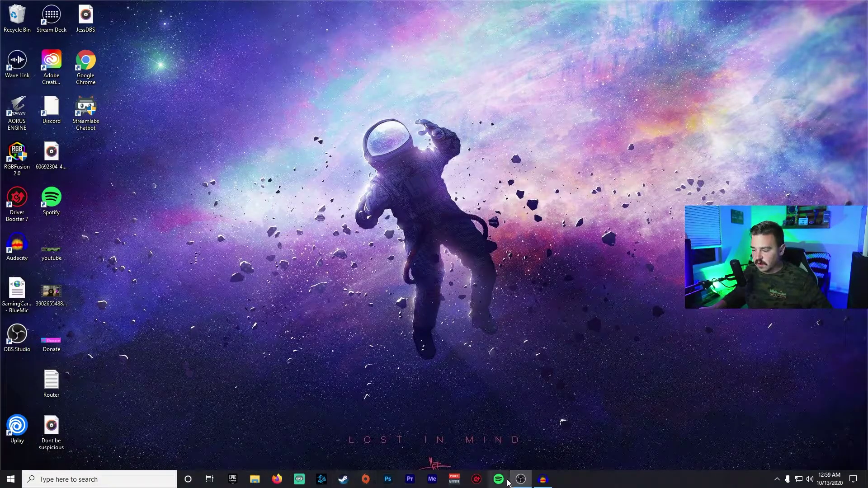
Launch Streamlabs OBS and bring up its Settings window.
left_click(299, 478)
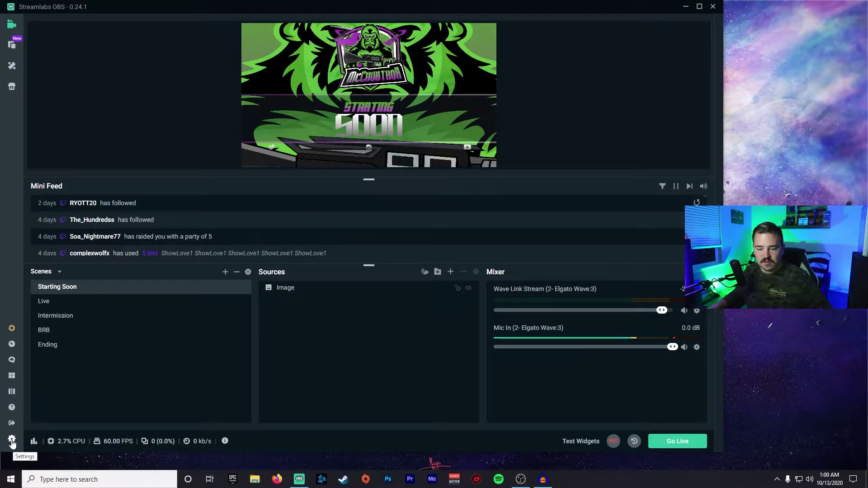
left_click(11, 440)
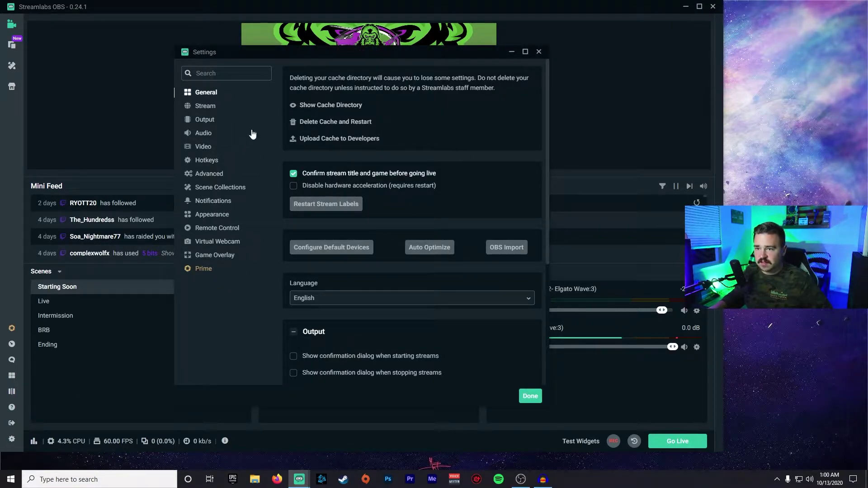
Scroll through the General settings, including source alignment snapping at sensitivity 10.
scroll(374, 238, "down", 2)
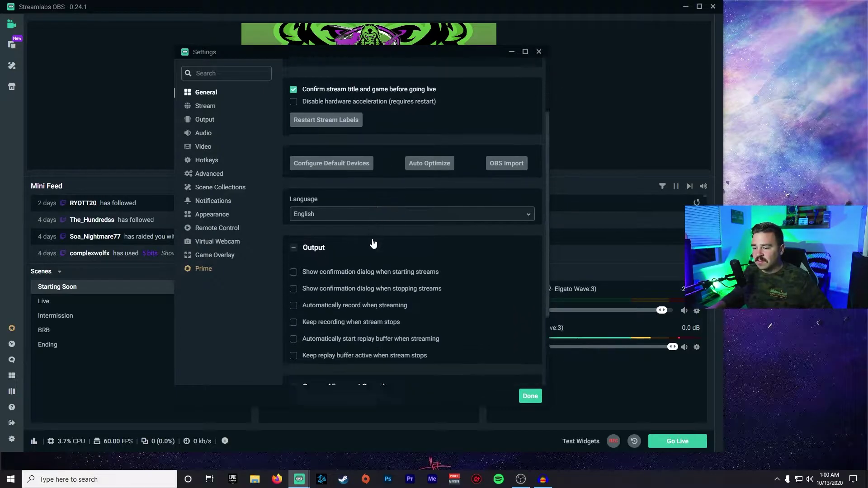
scroll(374, 242, "up", 2)
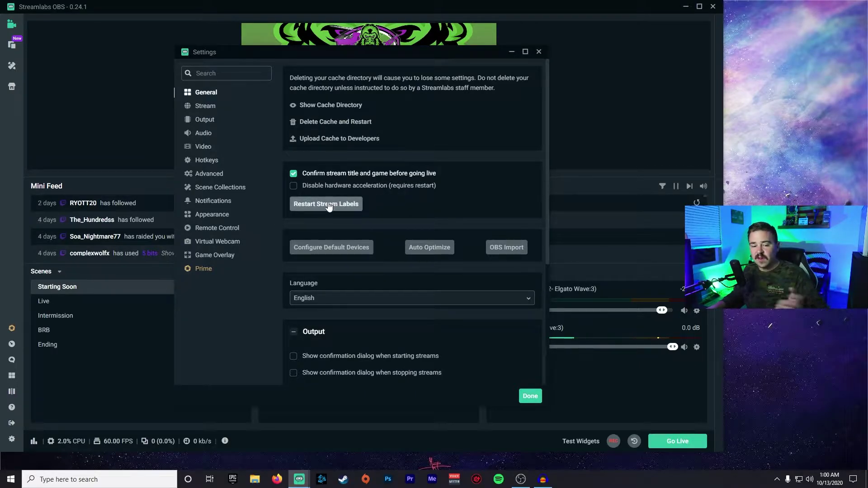
scroll(336, 191, "down", 1)
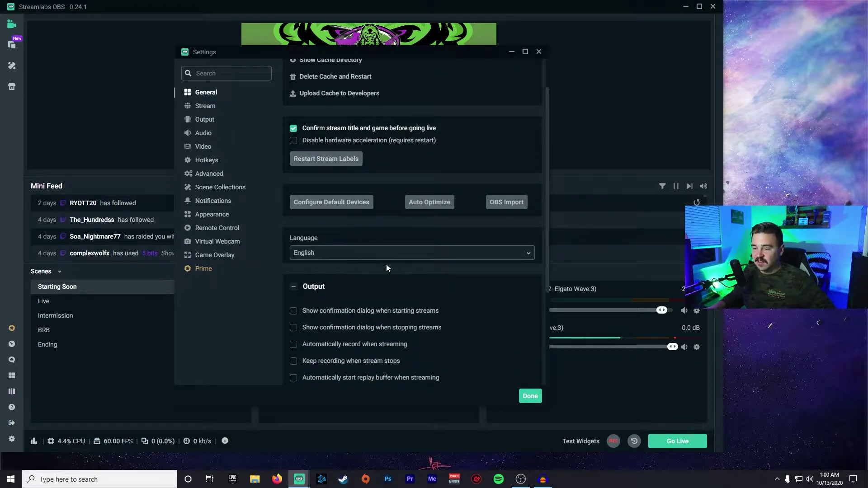
scroll(380, 266, "down", 3)
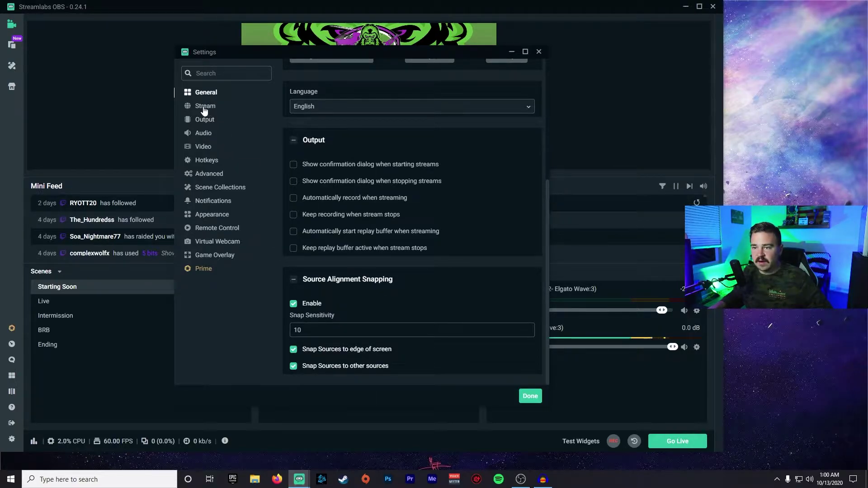
Review the Stream page with Twitch logged in, then go to the Output page.
left_click(204, 109)
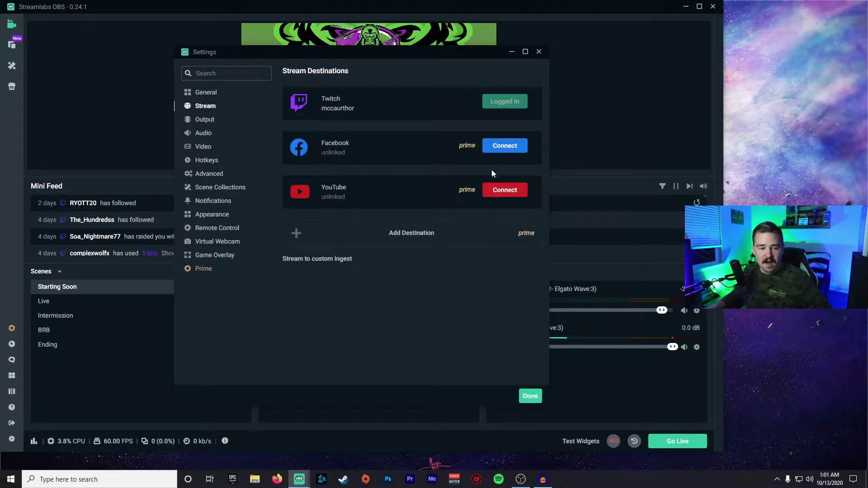
left_click(206, 121)
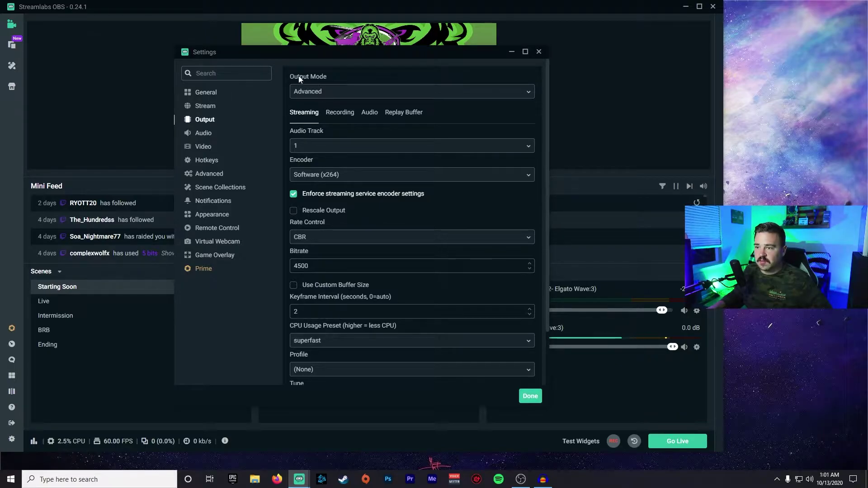
Set Output Mode to Advanced and check the Recording tab before returning to Streaming.
left_click(323, 91)
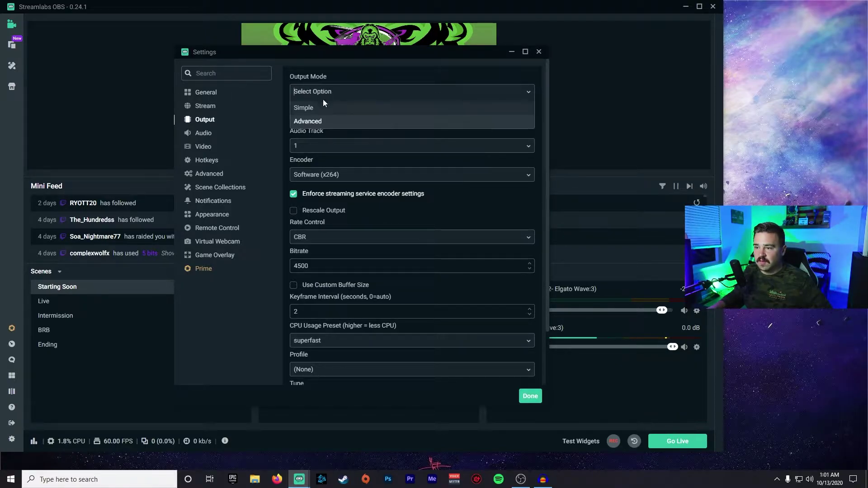
left_click(321, 120)
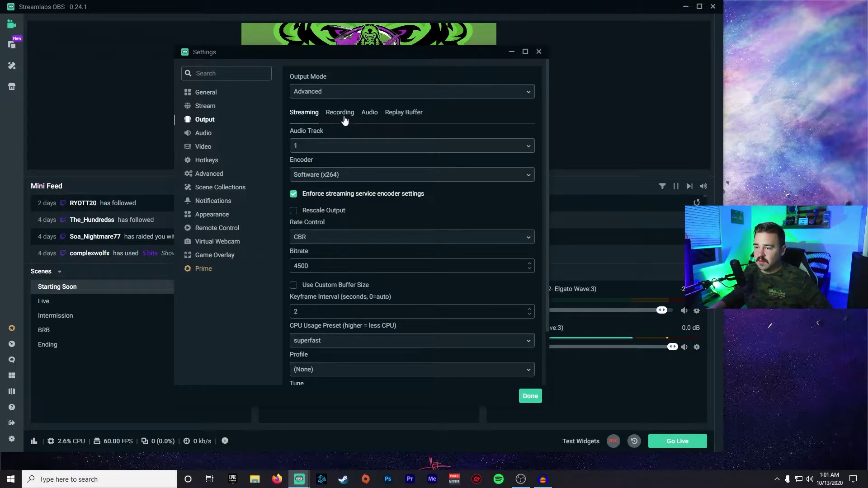
left_click(341, 114)
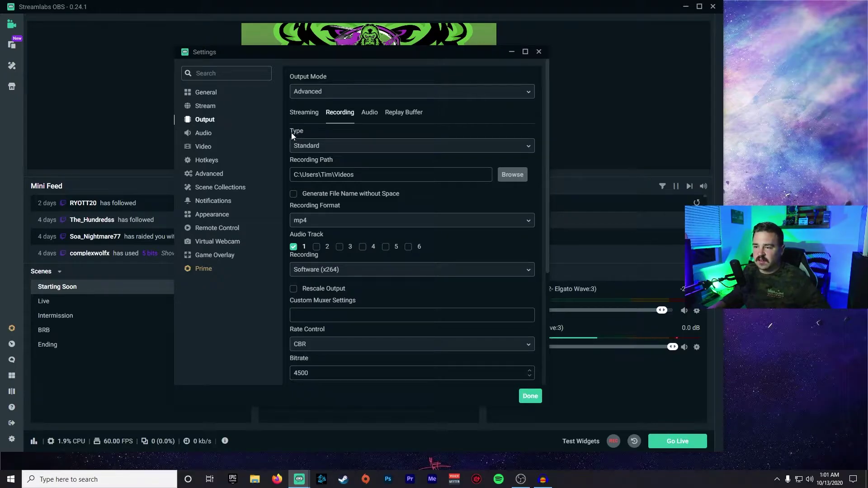
left_click(311, 117)
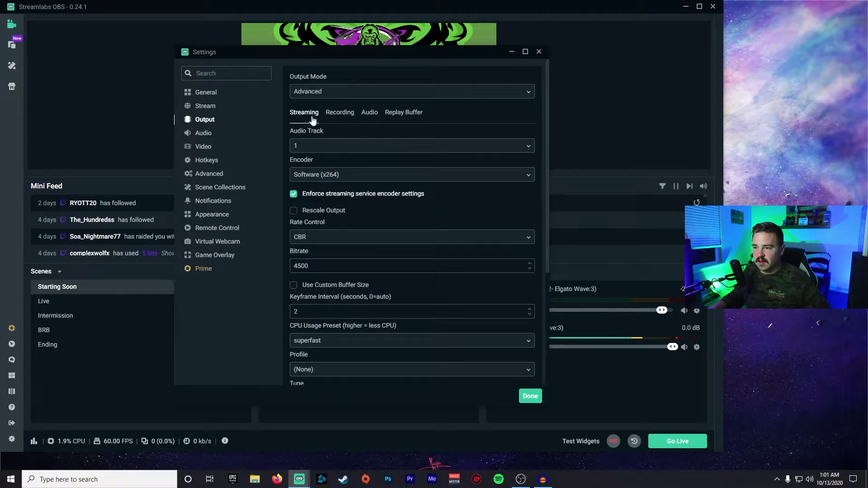
Confirm Software (x264) as the streaming encoder.
left_click(349, 176)
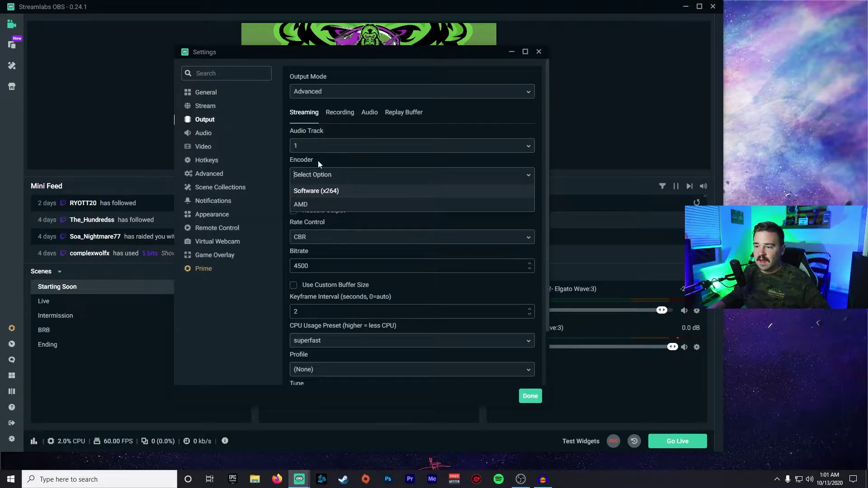
key("Return")
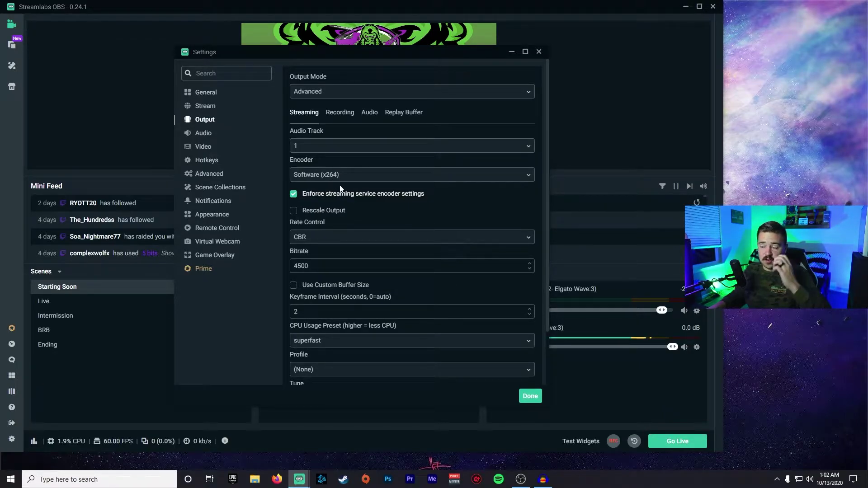
left_click(335, 180)
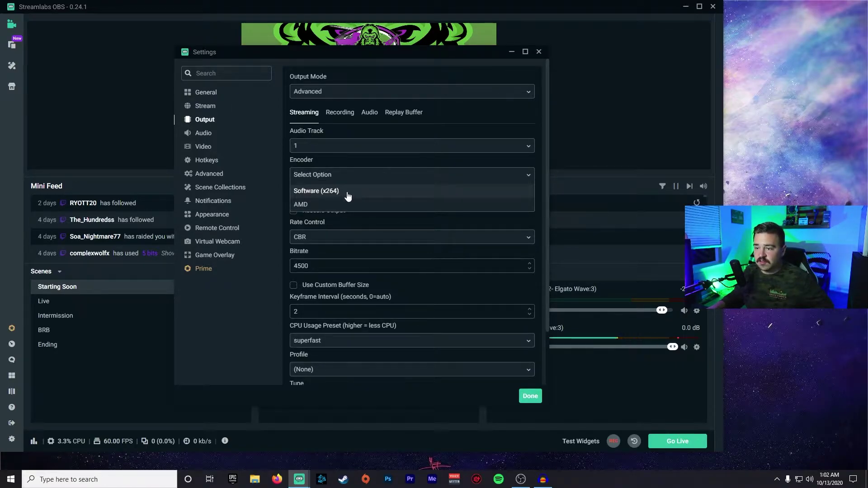
left_click(348, 195)
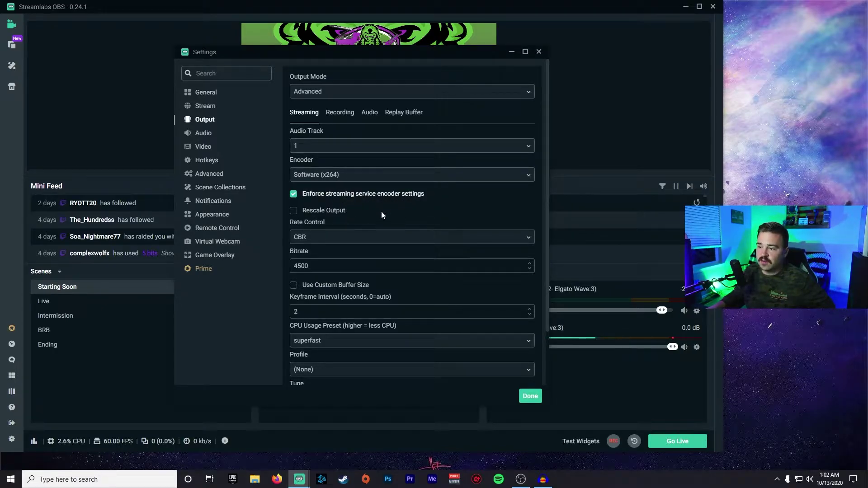
scroll(317, 204, "down", 2)
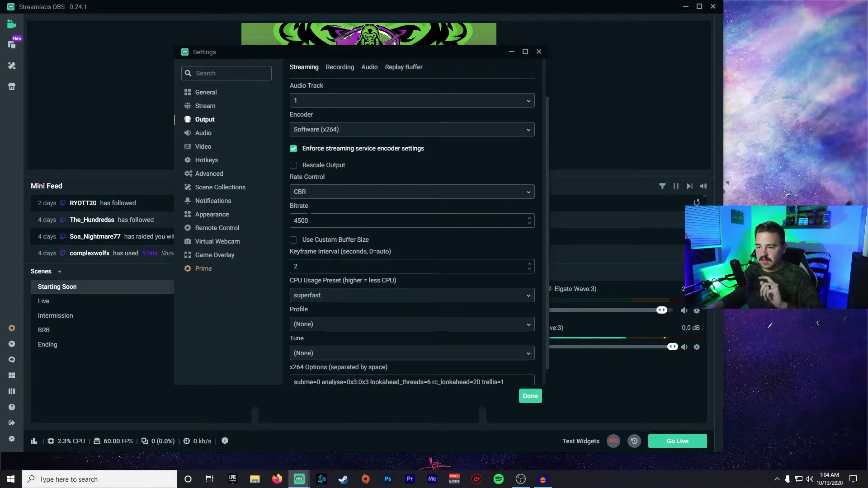
Leave the CPU Usage Preset at superfast, with Profile and Tune at (None).
scroll(323, 276, "down", 1)
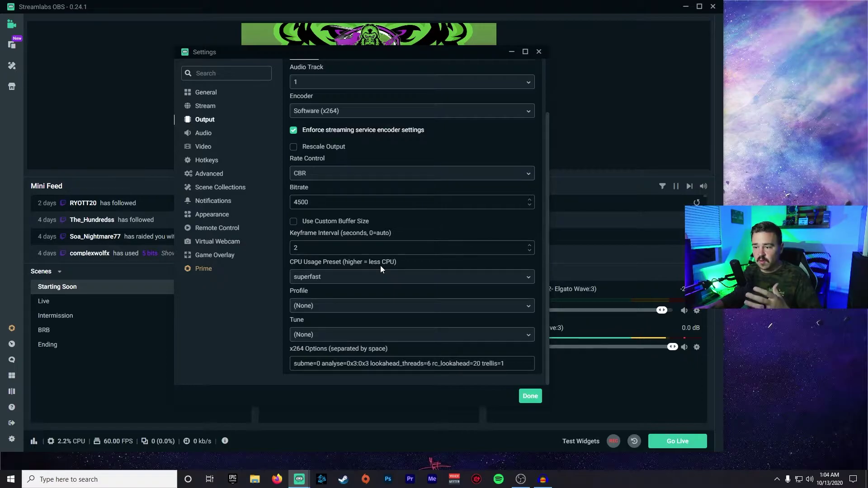
left_click(337, 279)
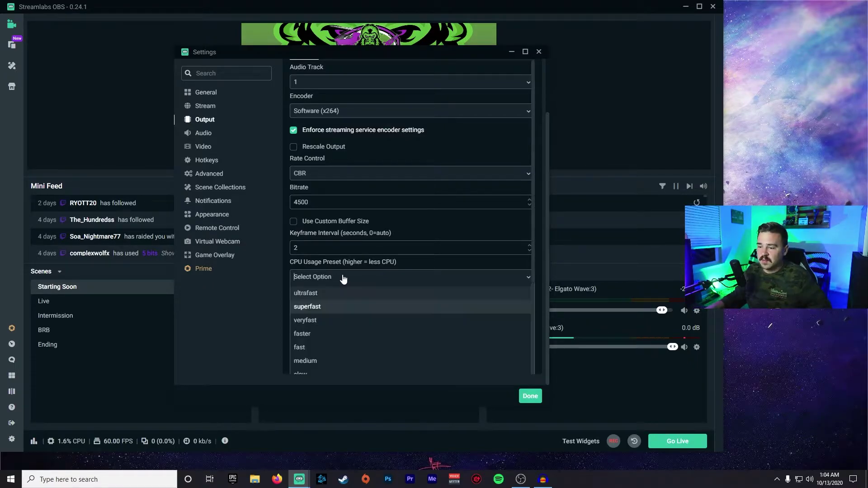
left_click(323, 307)
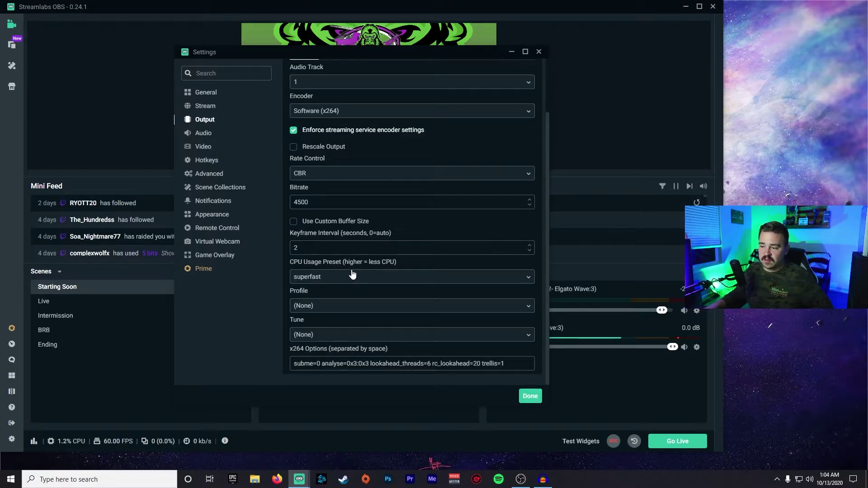
left_click(360, 285)
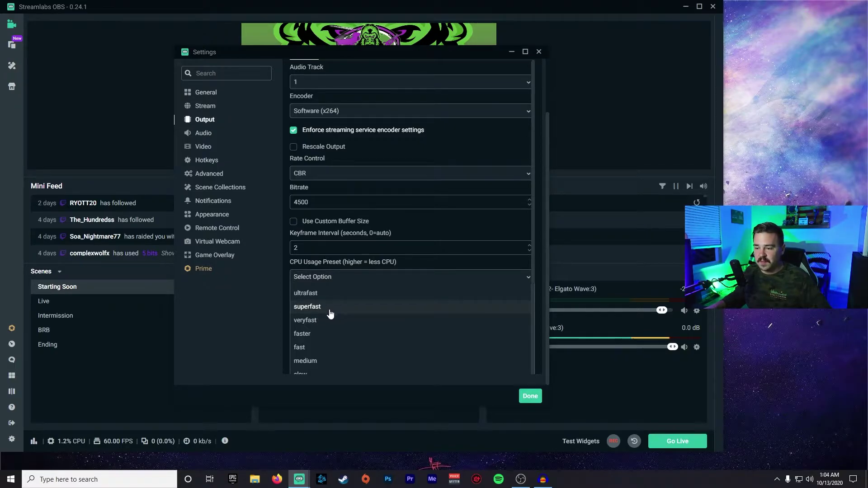
left_click(330, 310)
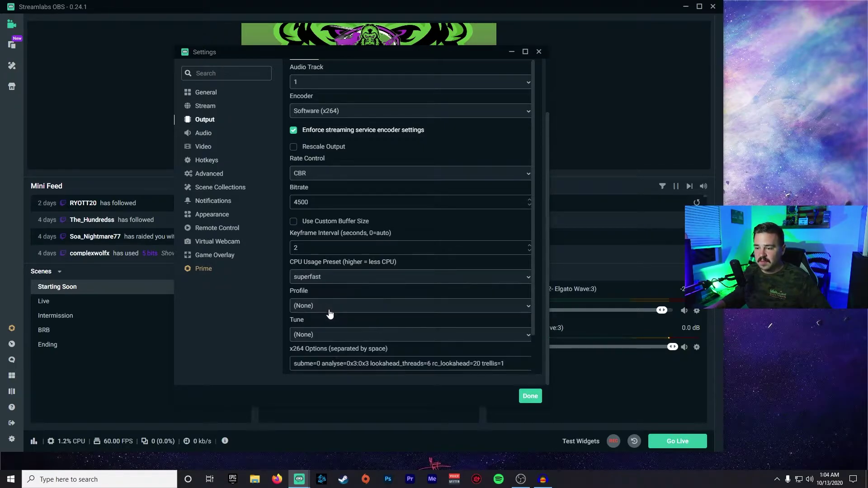
left_click(331, 281)
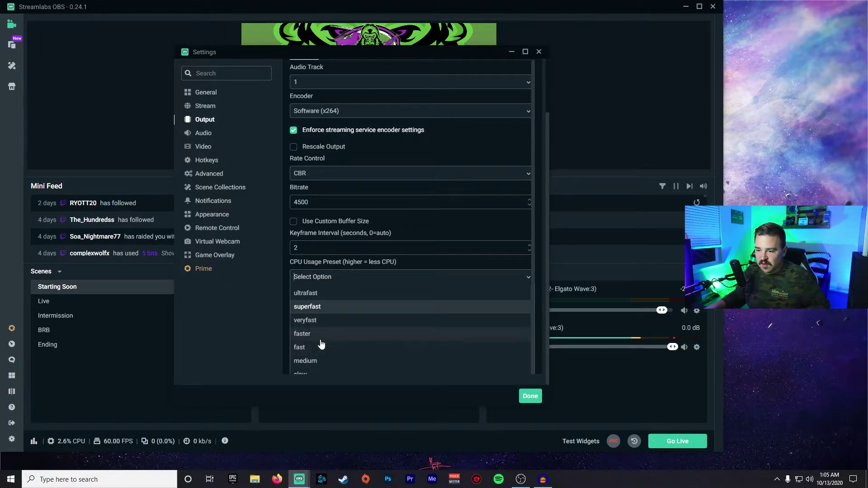
left_click(315, 308)
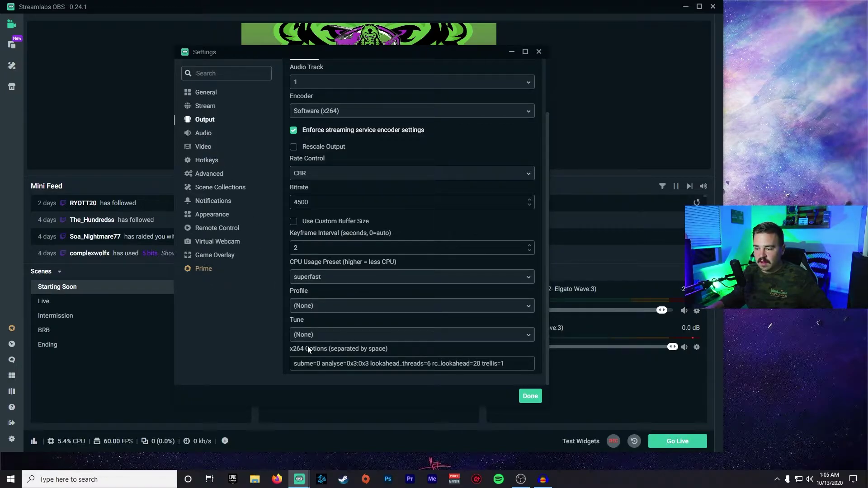
View the Audio page: 48khz stereo, with Wave Link Stream and Mic In as mic devices.
left_click(204, 137)
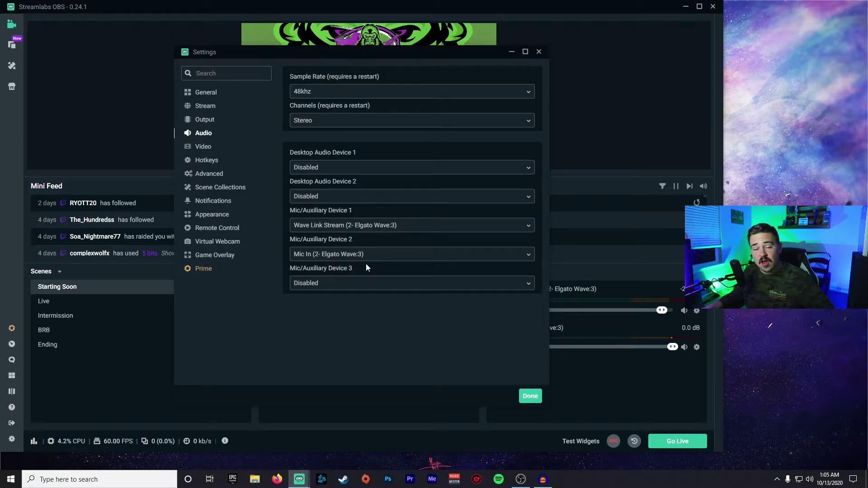
Check the video page: 1920x1080 base canvas, 1600x900 output resolution, 60 FPS.
left_click(204, 148)
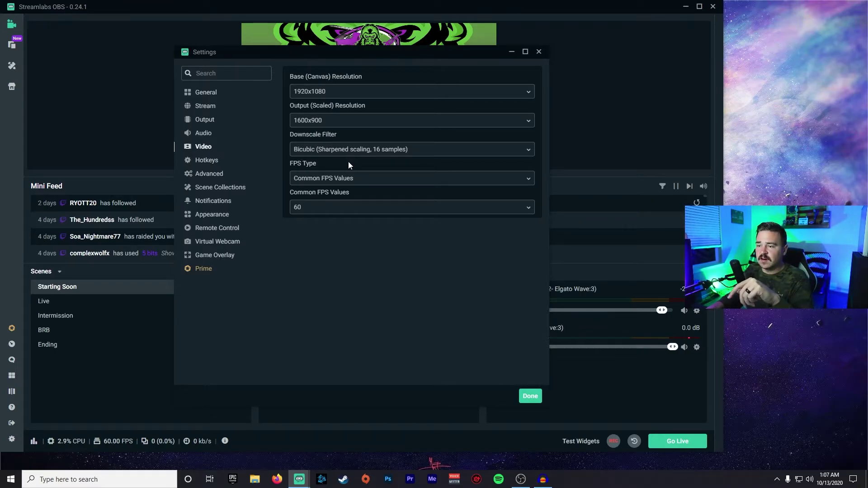
left_click(422, 150)
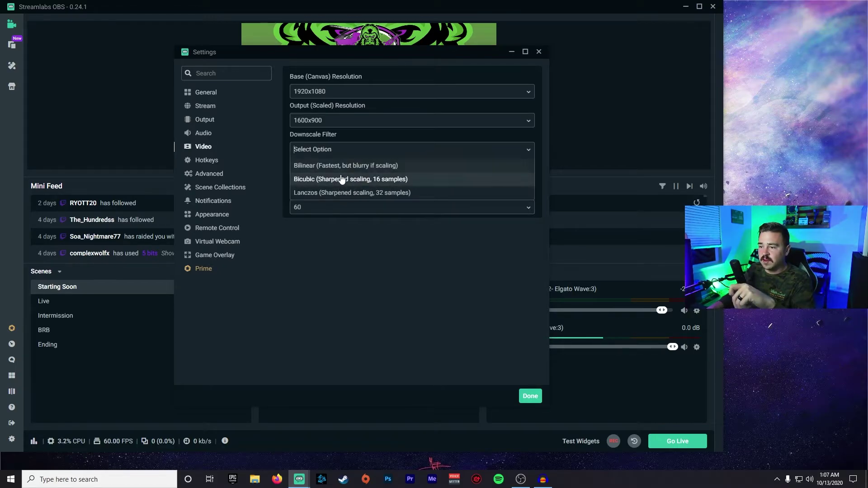
Choose Bicubic (Sharpened scaling, 16 samples) as the downscale filter.
left_click(422, 181)
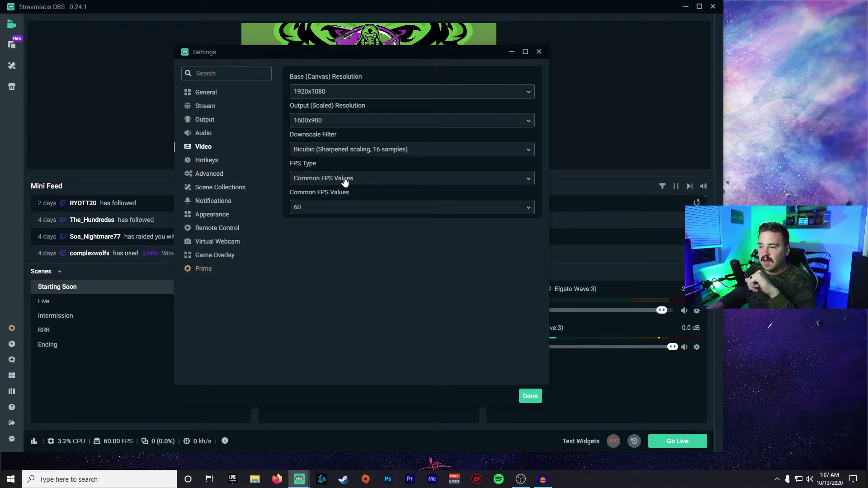
left_click(325, 215)
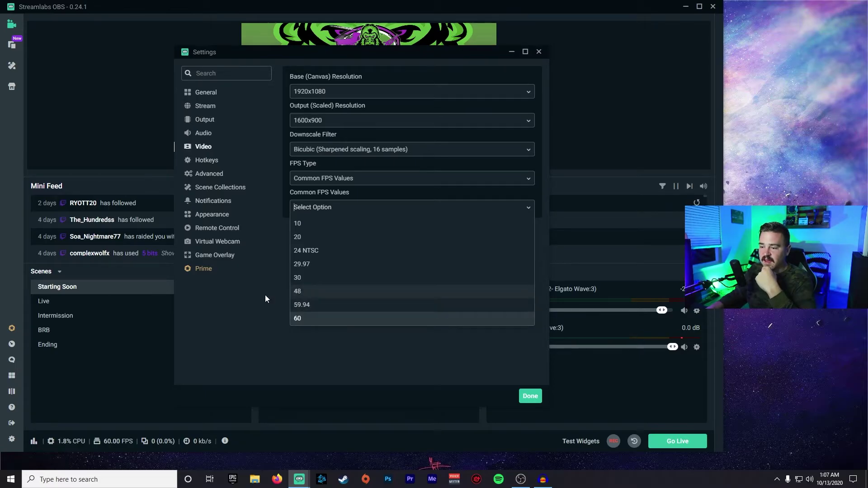
Leave the Common FPS Value at 60 and move on to the Hotkeys settings.
left_click(259, 311)
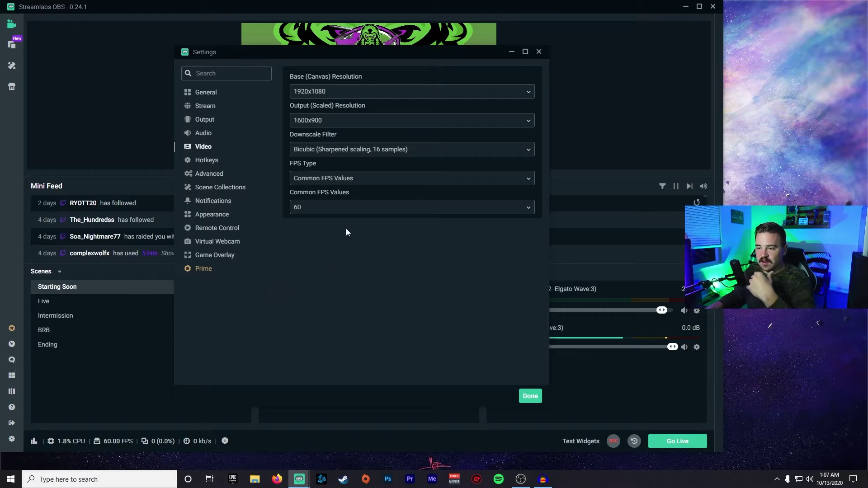
left_click(337, 209)
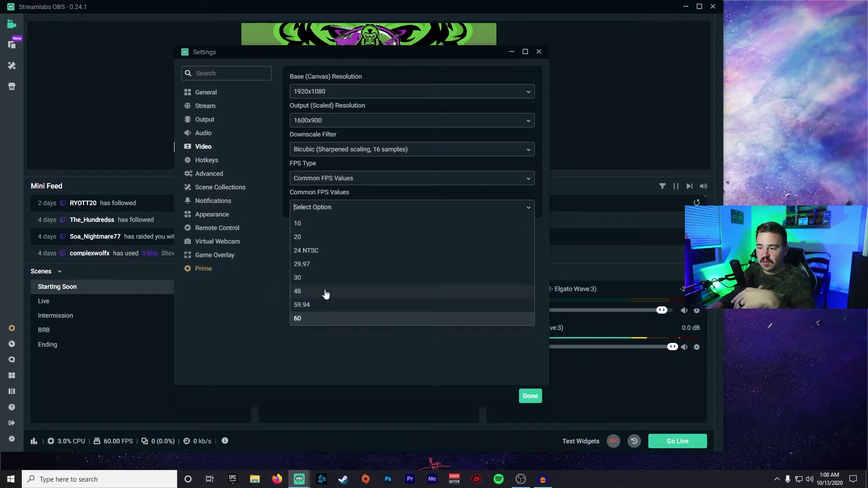
key("Return")
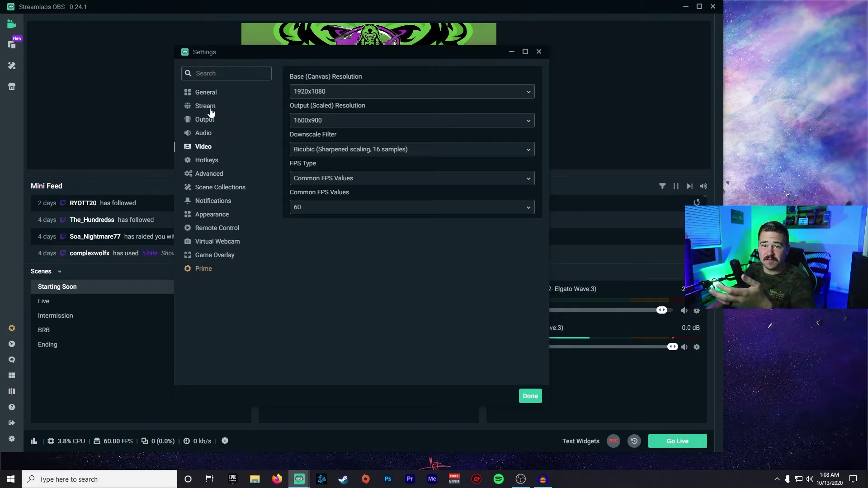
left_click(211, 160)
Scroll through the hotkey list for the Intermission, Starting Soon, Live and BRB scene sources and back up.
scroll(408, 291, "down", 5)
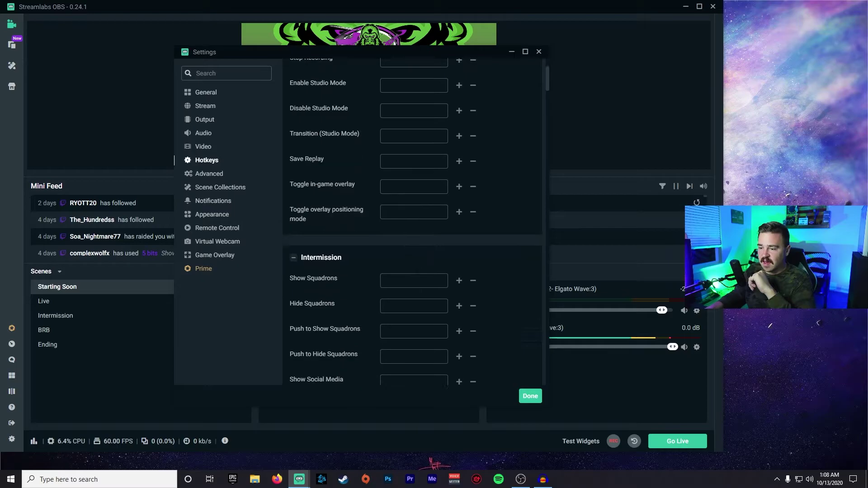
scroll(408, 291, "up", 4)
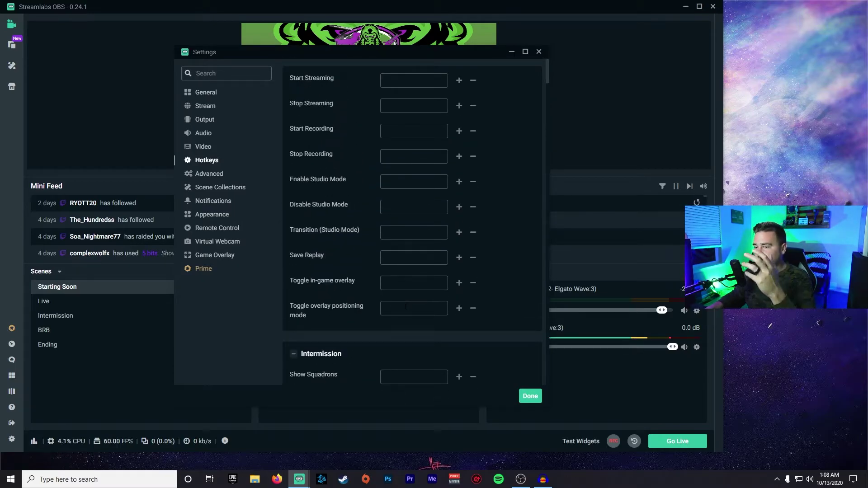
scroll(369, 213, "down", 4)
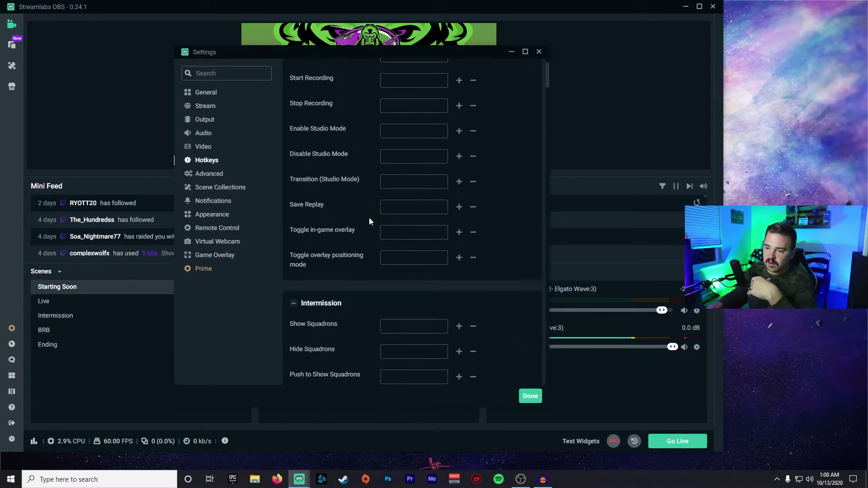
scroll(353, 243, "down", 12)
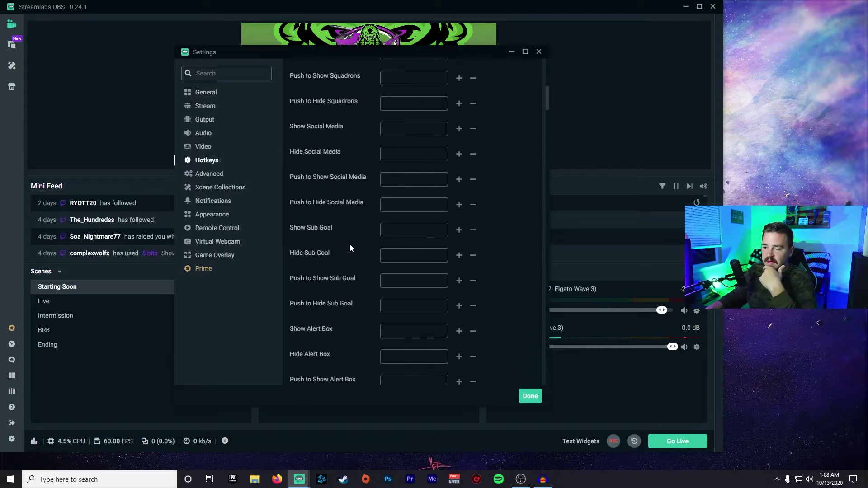
scroll(349, 244, "down", 15)
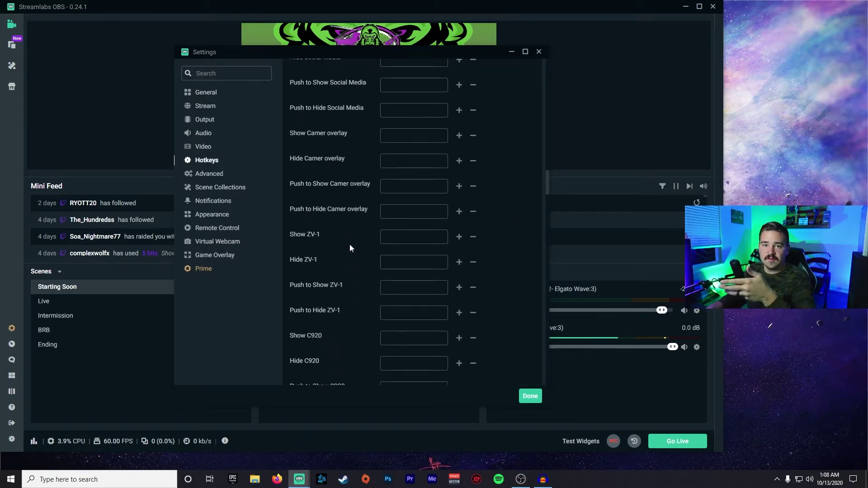
scroll(348, 245, "down", 7)
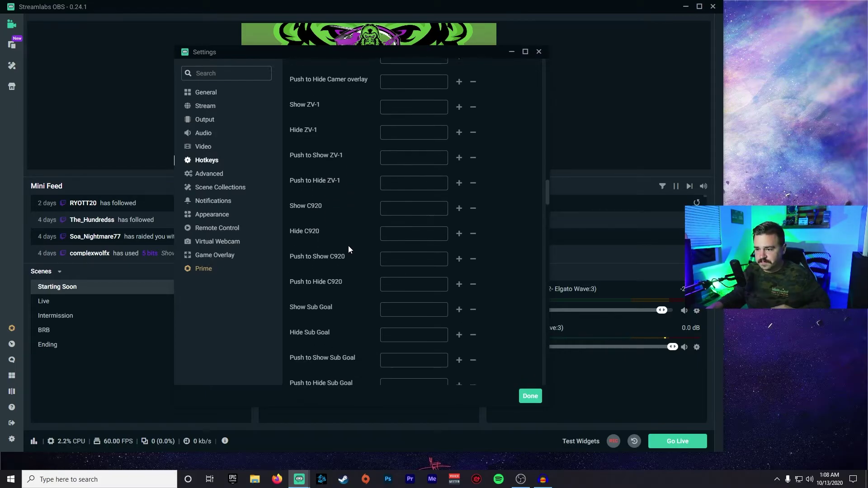
scroll(341, 262, "up", 6)
scroll(343, 290, "up", 20)
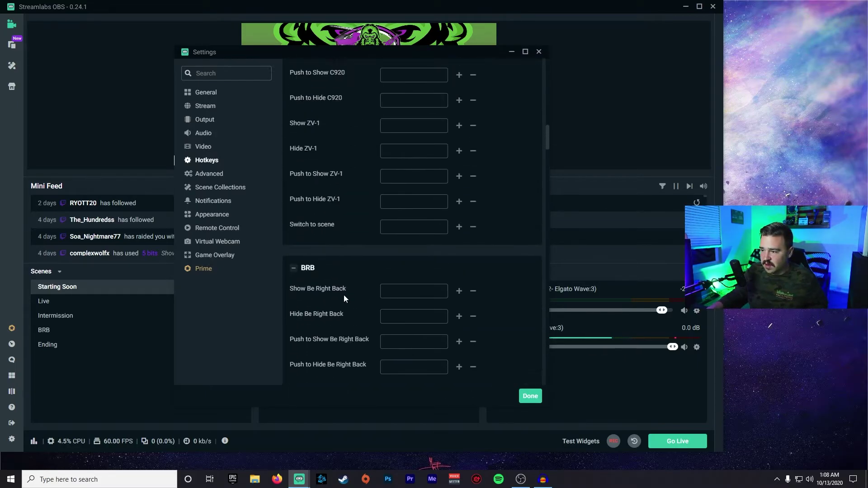
scroll(344, 294, "up", 10)
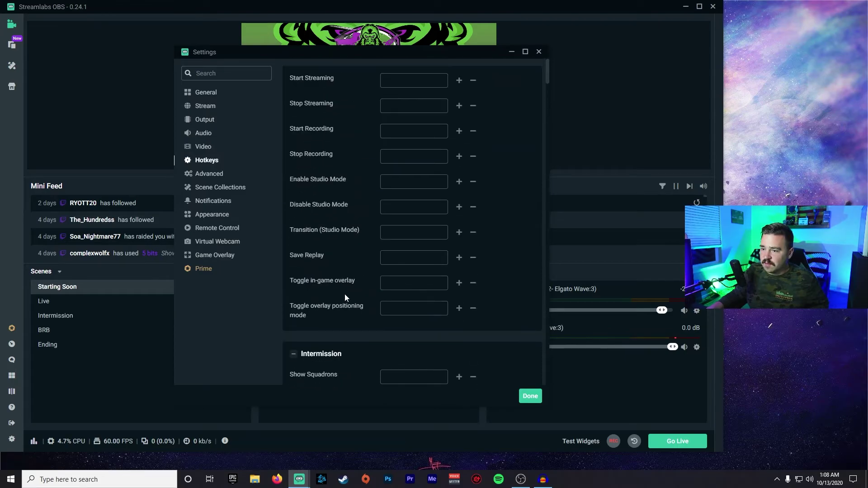
left_click(219, 175)
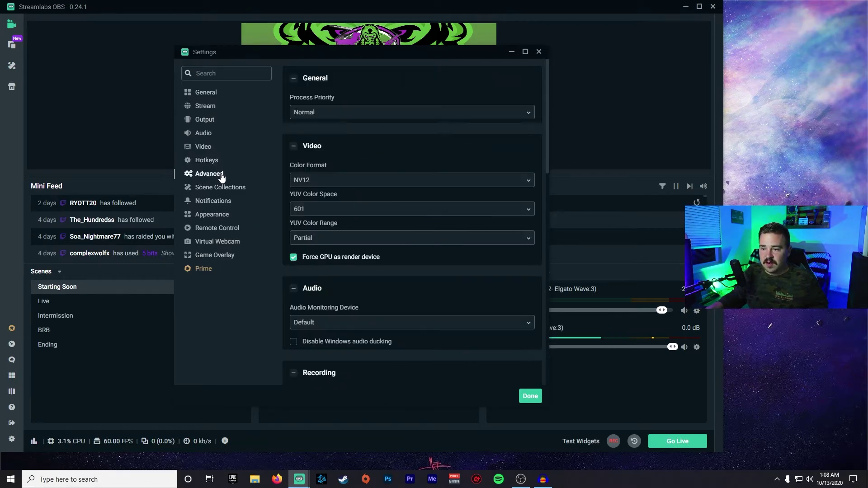
scroll(368, 196, "down", 1)
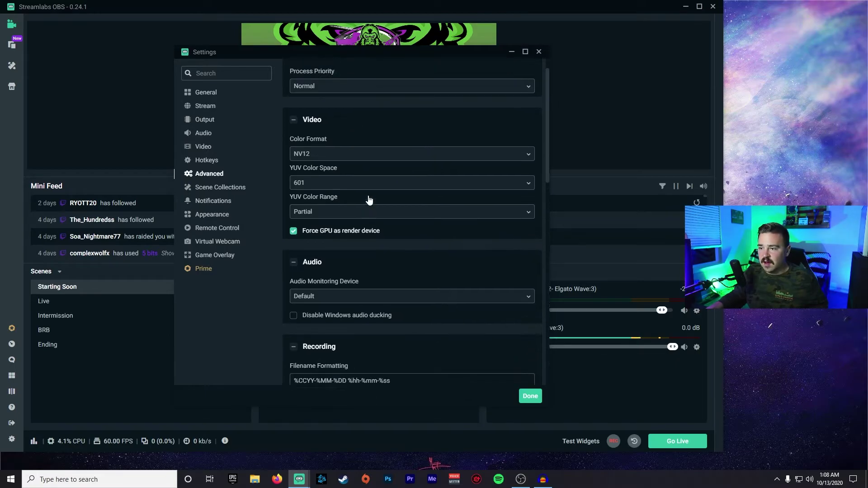
scroll(352, 196, "up", 1)
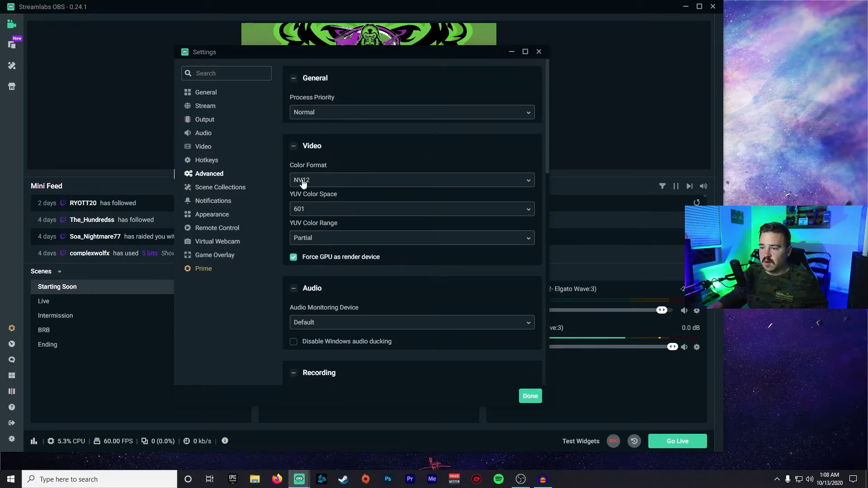
scroll(304, 194, "down", 1)
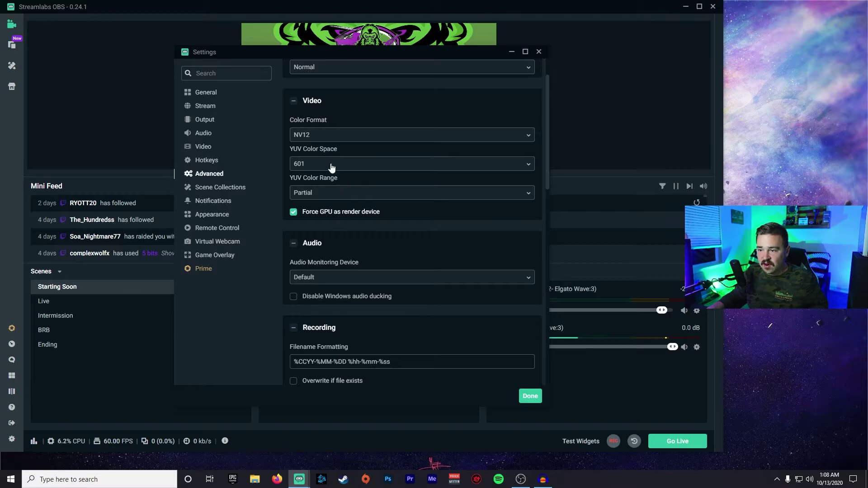
scroll(335, 231, "down", 3)
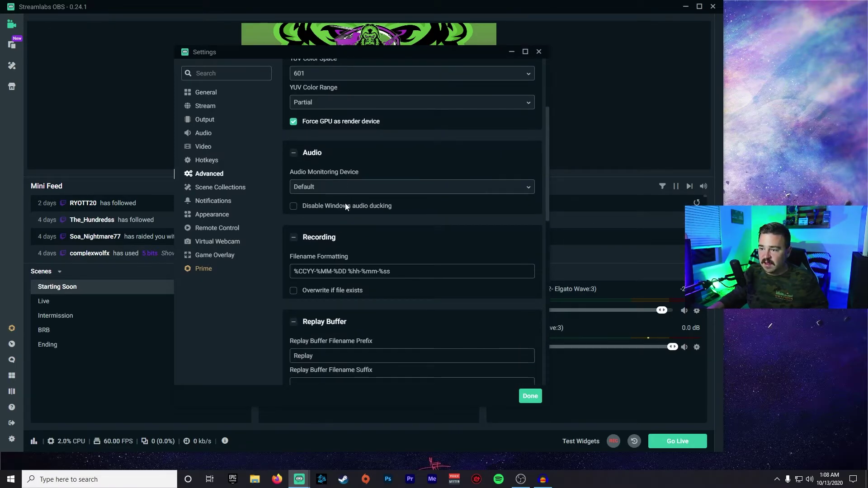
scroll(344, 199, "down", 2)
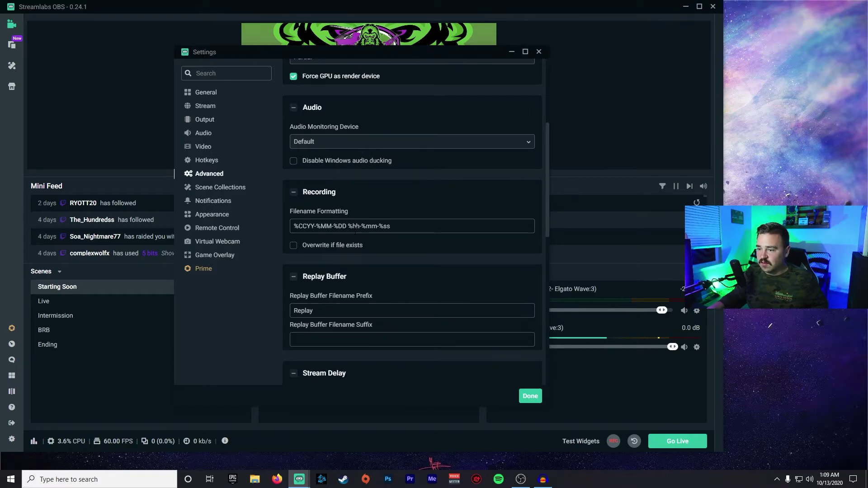
scroll(356, 232, "down", 1)
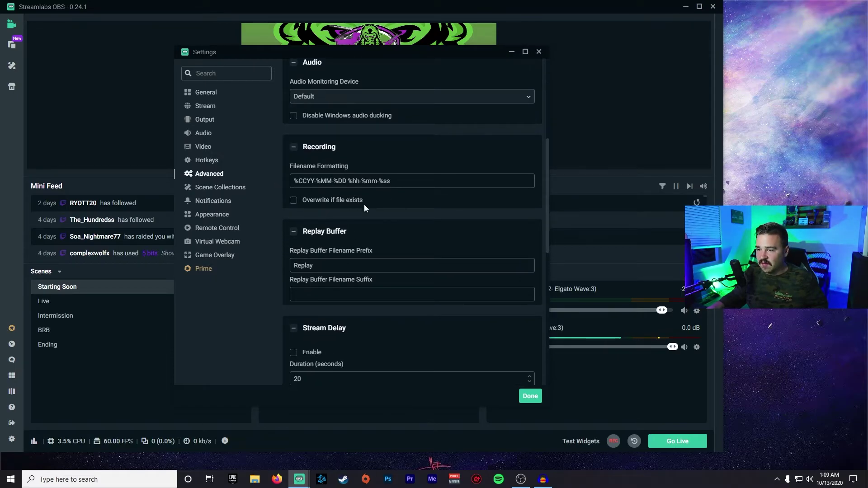
scroll(333, 230, "down", 6)
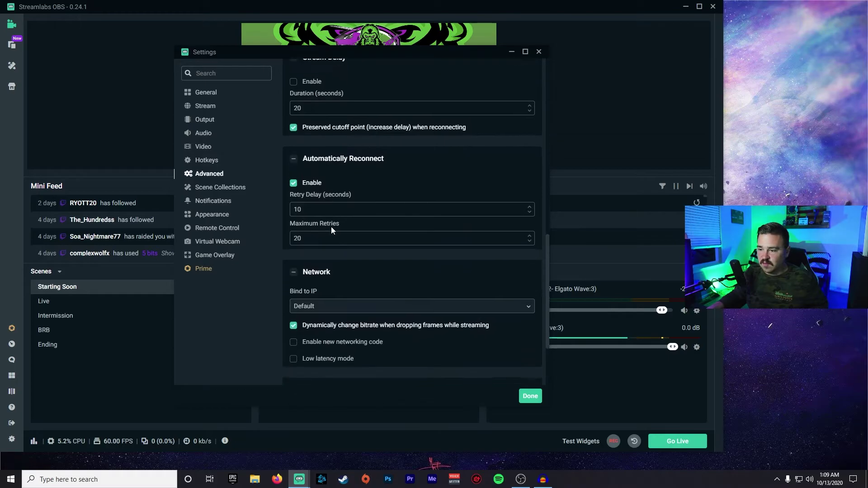
scroll(333, 212, "down", 1)
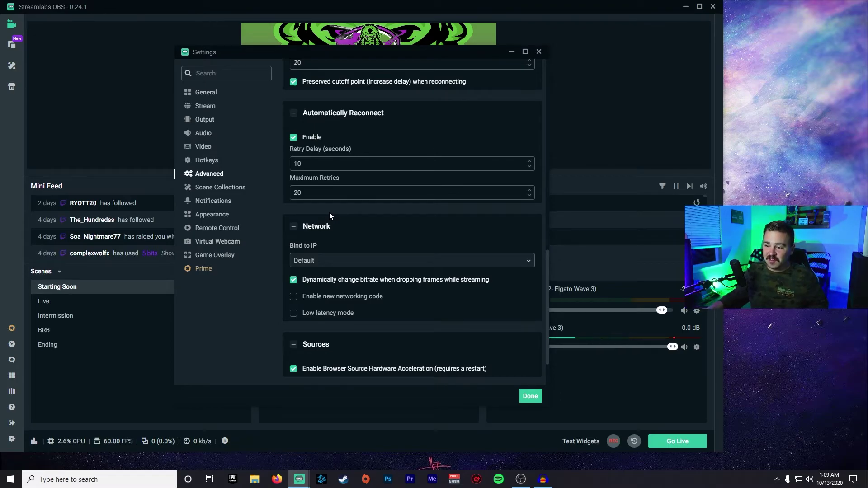
scroll(330, 221, "down", 2)
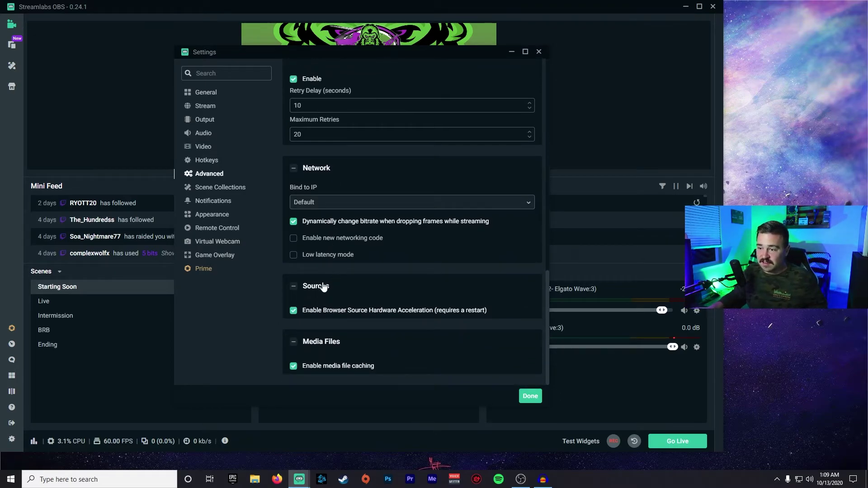
scroll(323, 271, "up", 5)
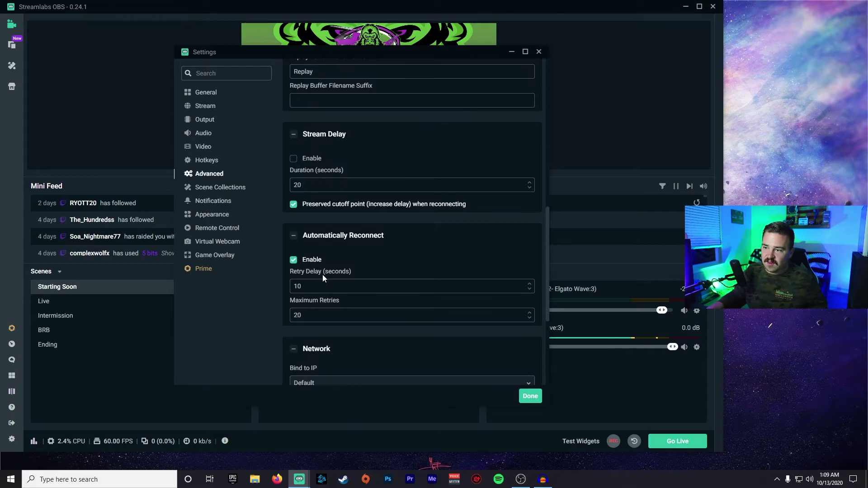
scroll(398, 294, "down", 5)
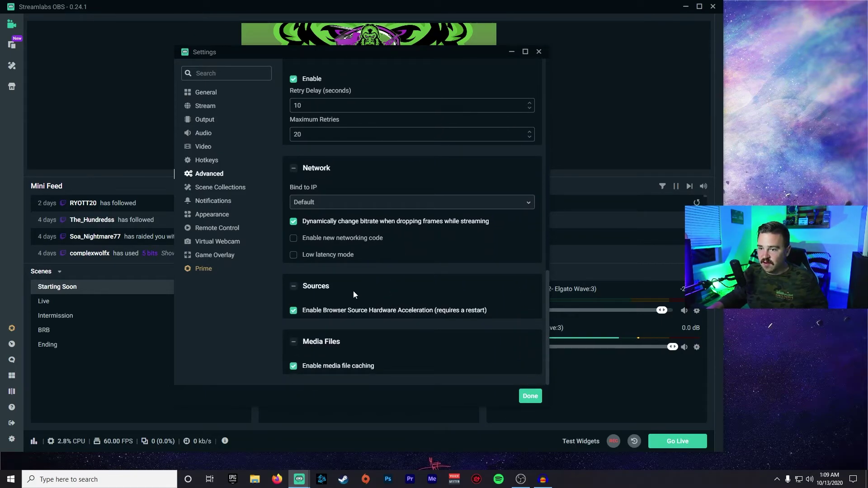
left_click(213, 202)
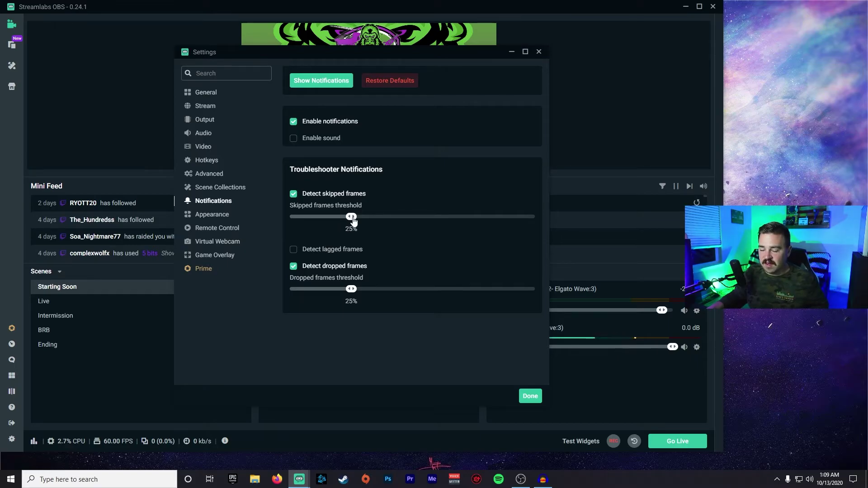
On the Appearance page, try the Day theme, then set the theme back to Night.
left_click(211, 216)
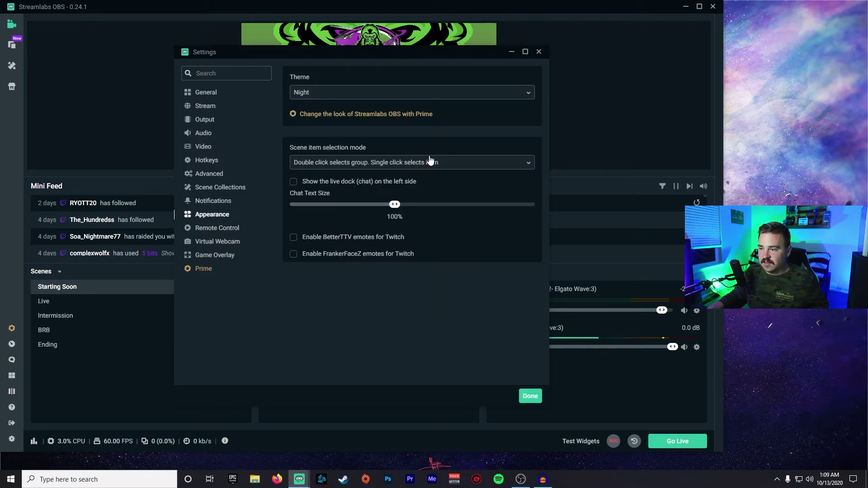
left_click(330, 98)
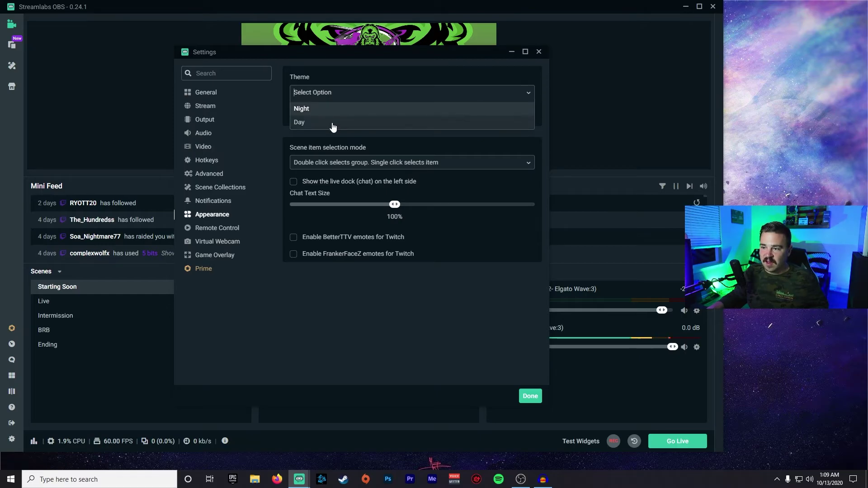
left_click(333, 123)
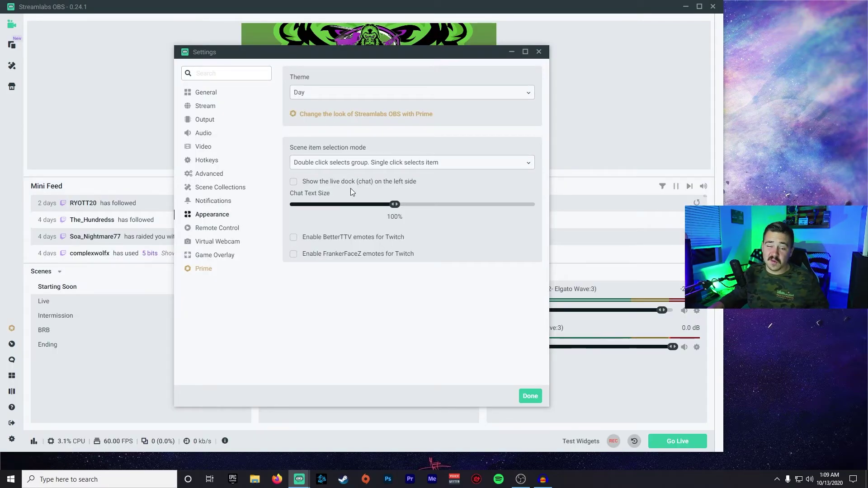
left_click(323, 92)
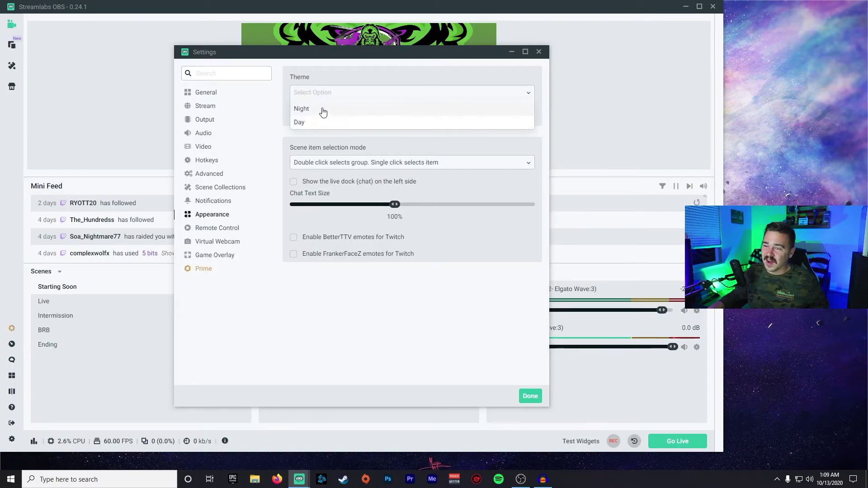
left_click(298, 109)
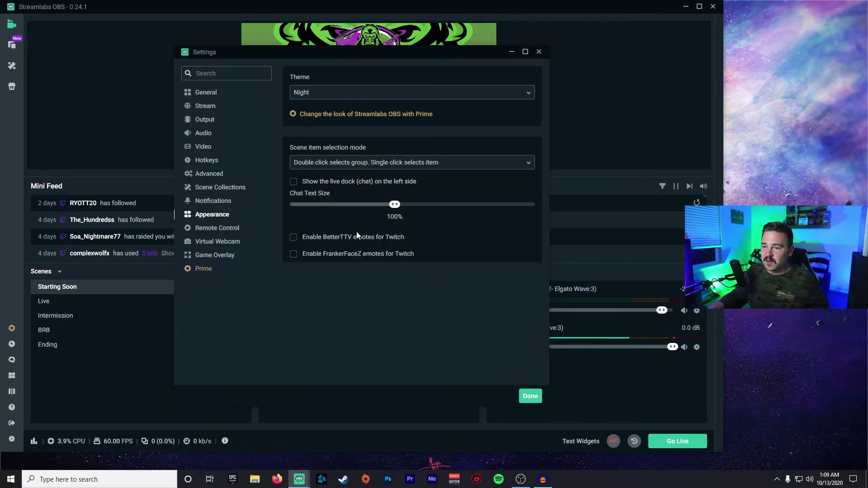